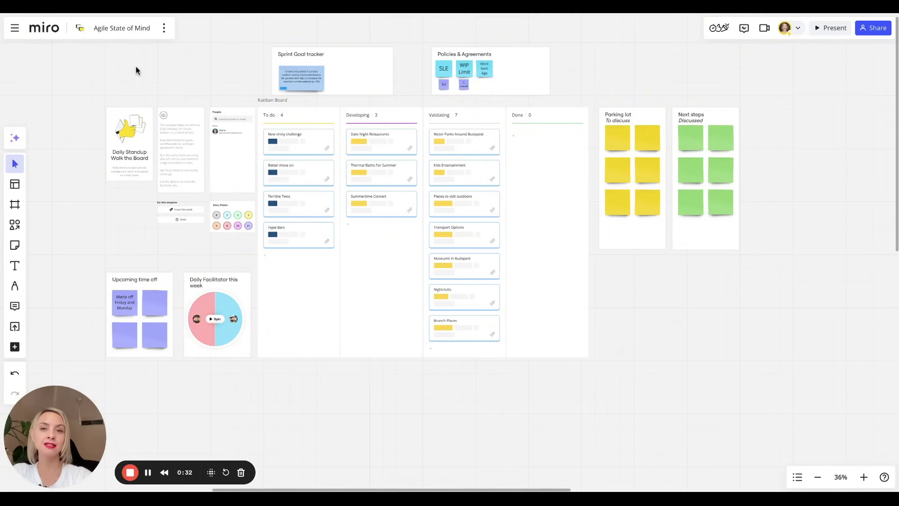
Step: Star the Agile State of Mind board in the Recent boards list, then close the sidebar
click(14, 28)
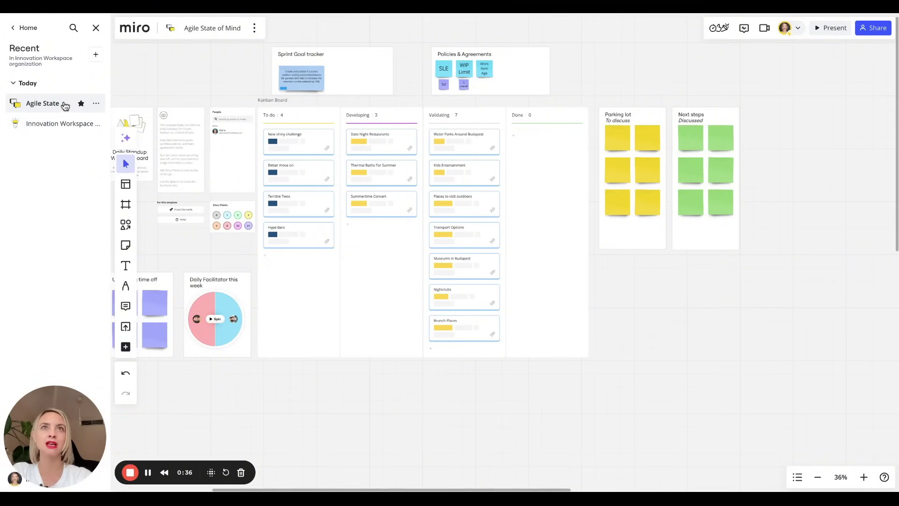
click(81, 103)
click(95, 54)
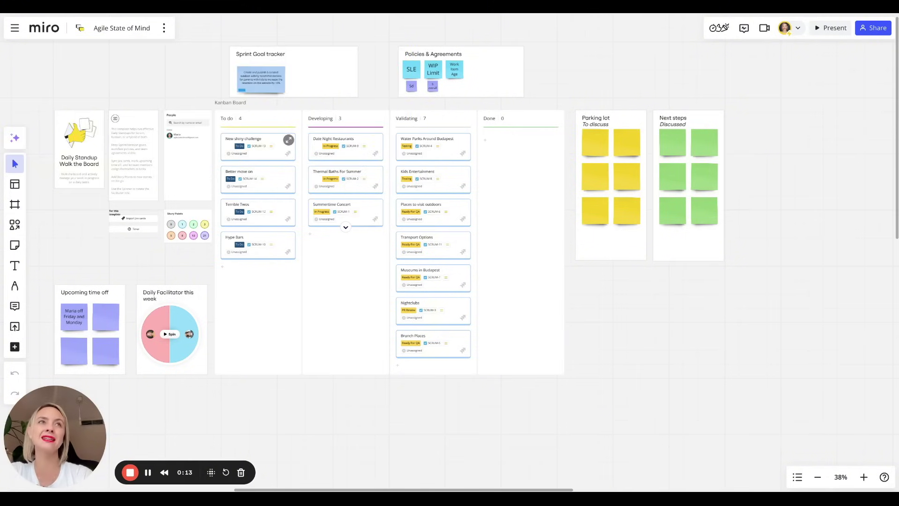
scroll(150, 229, up, 5)
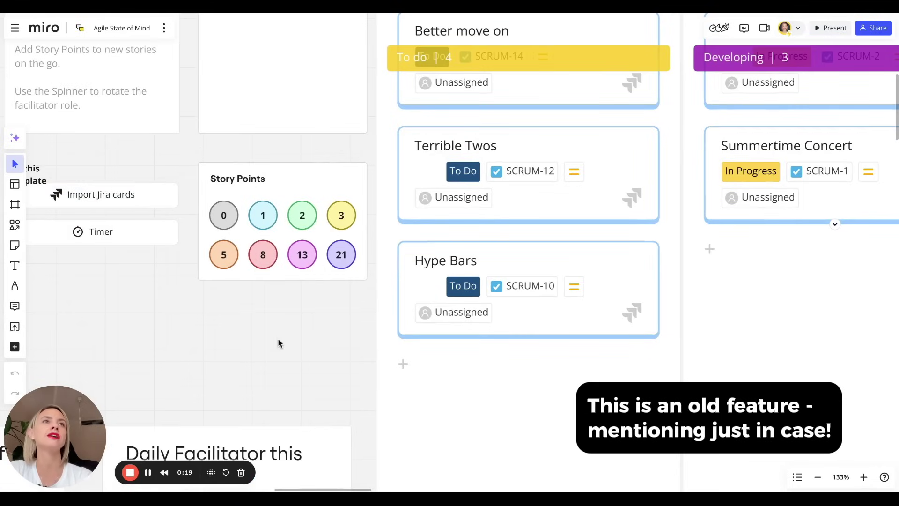
scroll(278, 339, down, 6)
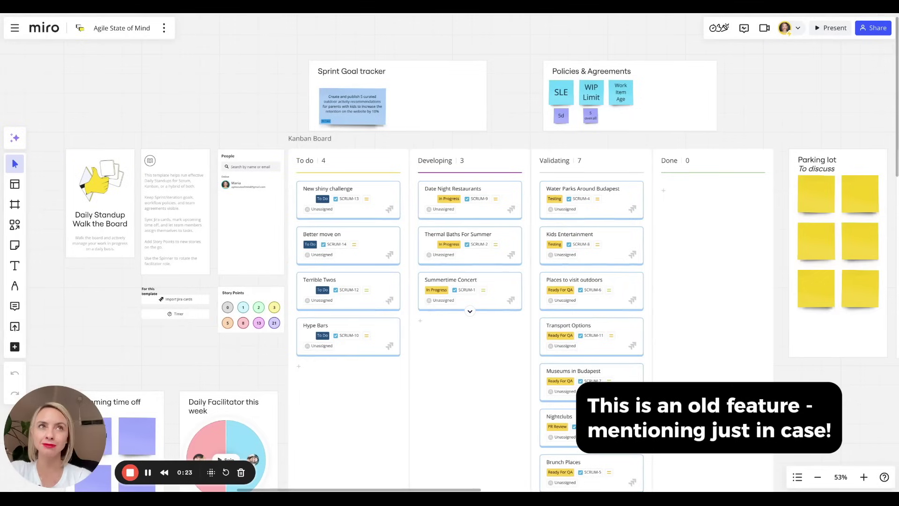
scroll(261, 106, right, 3)
scroll(260, 106, down, 2)
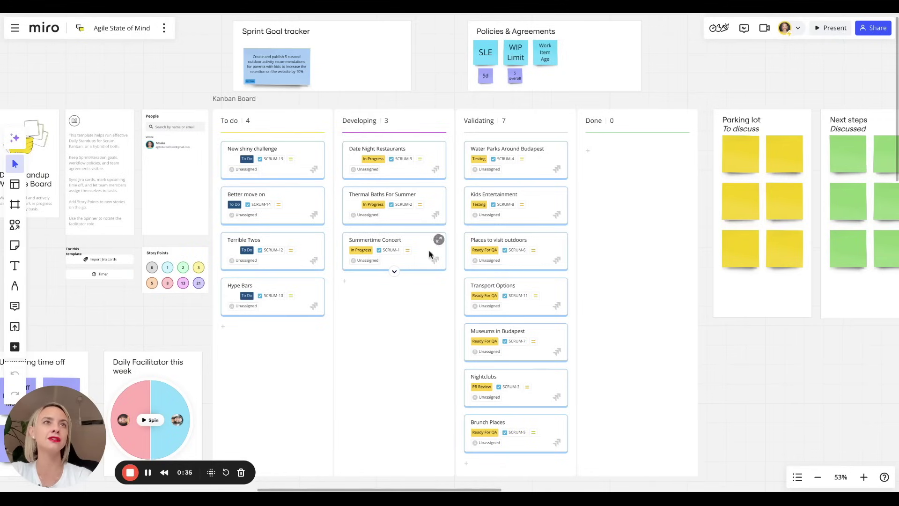
Step: Import all 14 Jira issues onto the Kanban board as cards
click(93, 262)
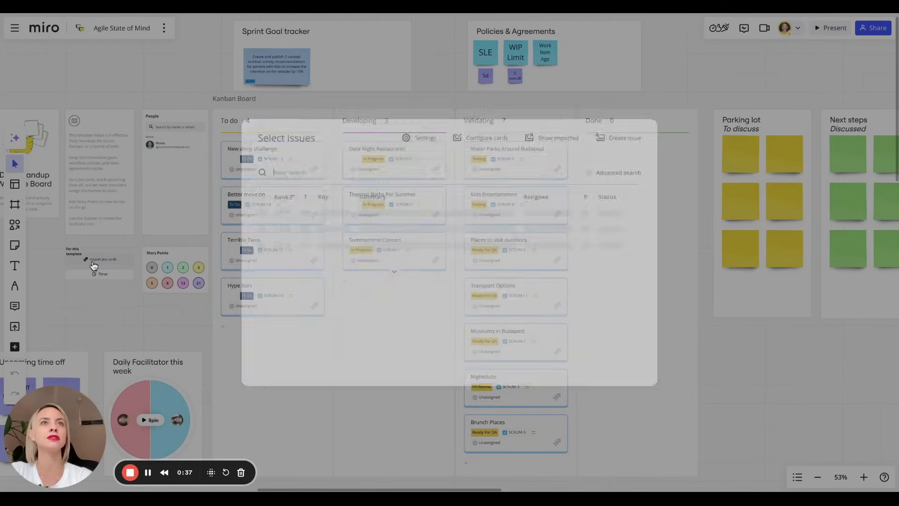
click(235, 192)
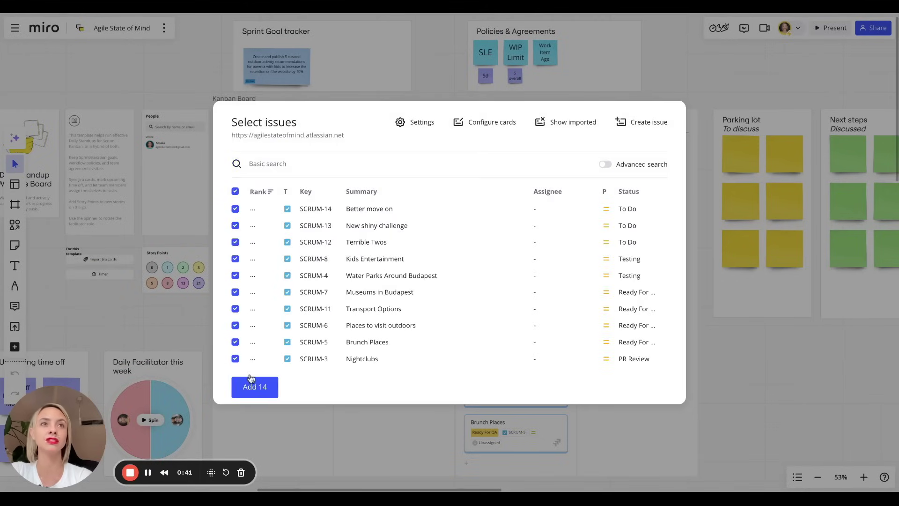
click(659, 83)
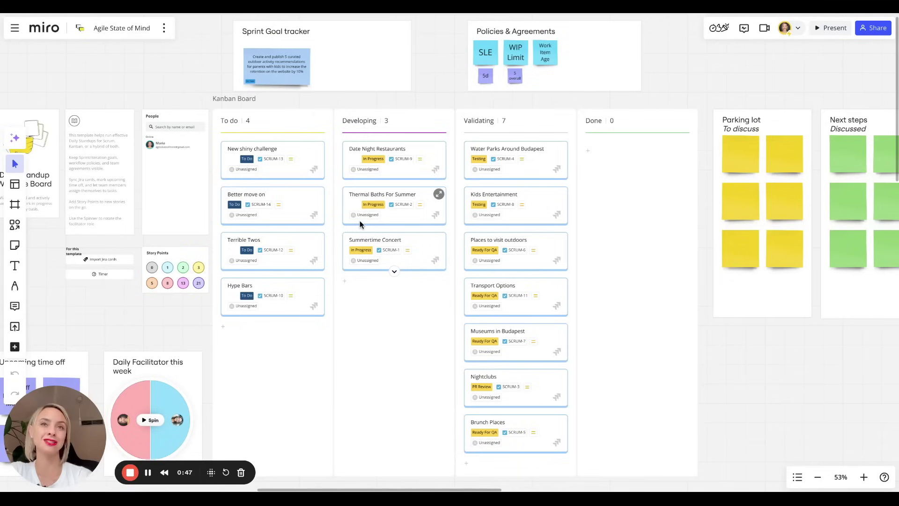
Step: Review the Better move on card's Jira details and close them without changes
click(317, 194)
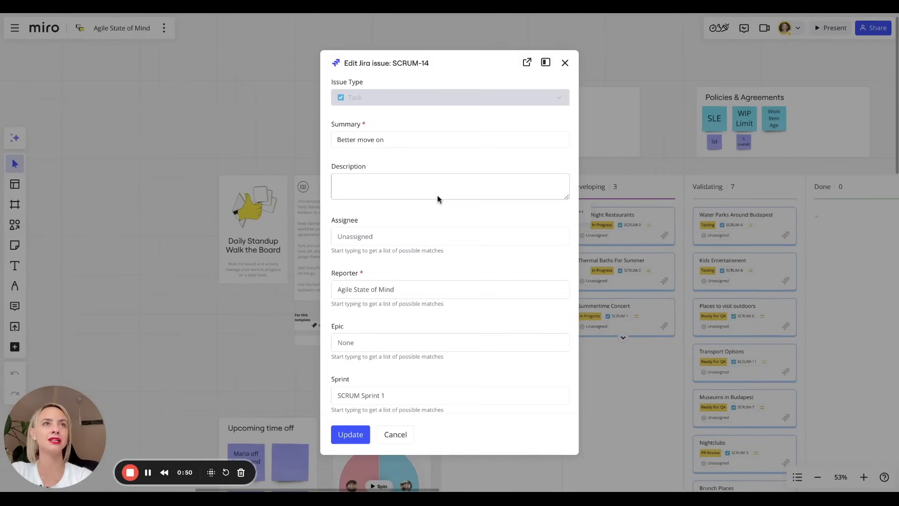
scroll(438, 199, down, 3)
scroll(438, 199, up, 3)
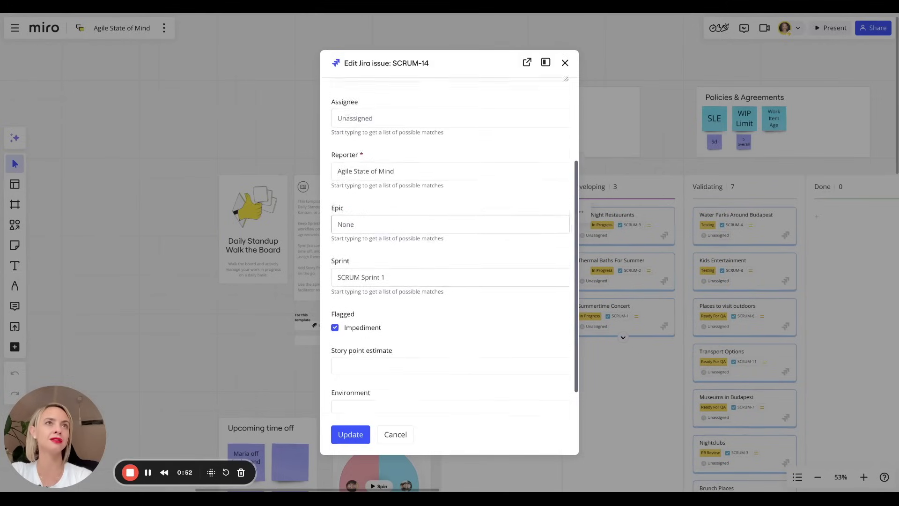
click(564, 63)
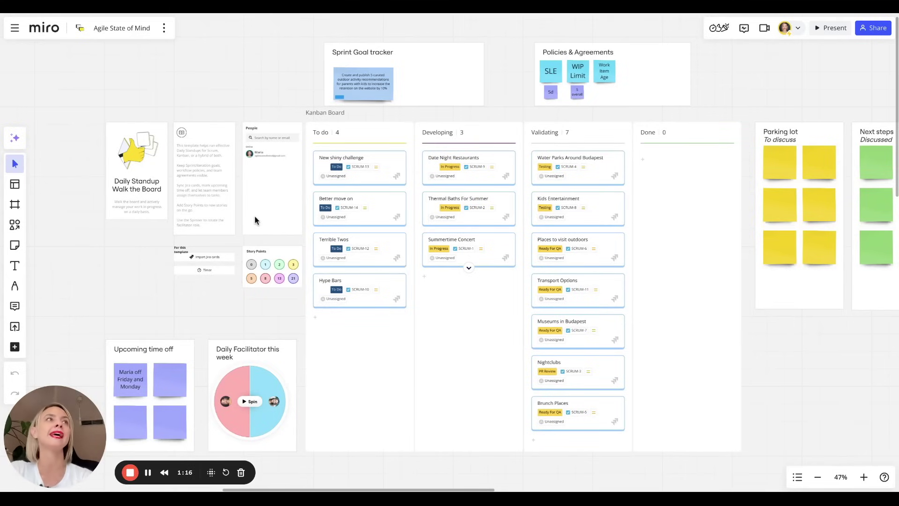
Step: Drag the blue sprint goal sticky note to the middle of the Sprint Goal tracker
scroll(255, 220, down, 2)
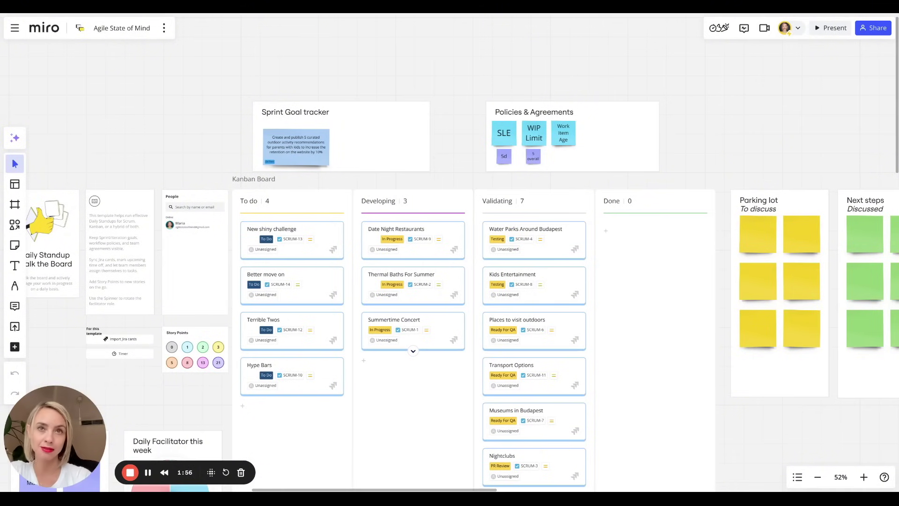
scroll(280, 147, up, 5)
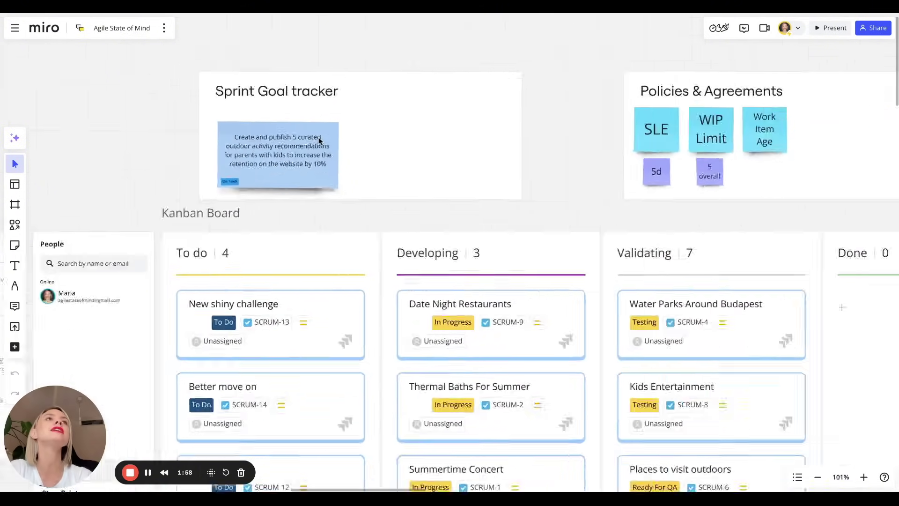
scroll(318, 141, right, 5)
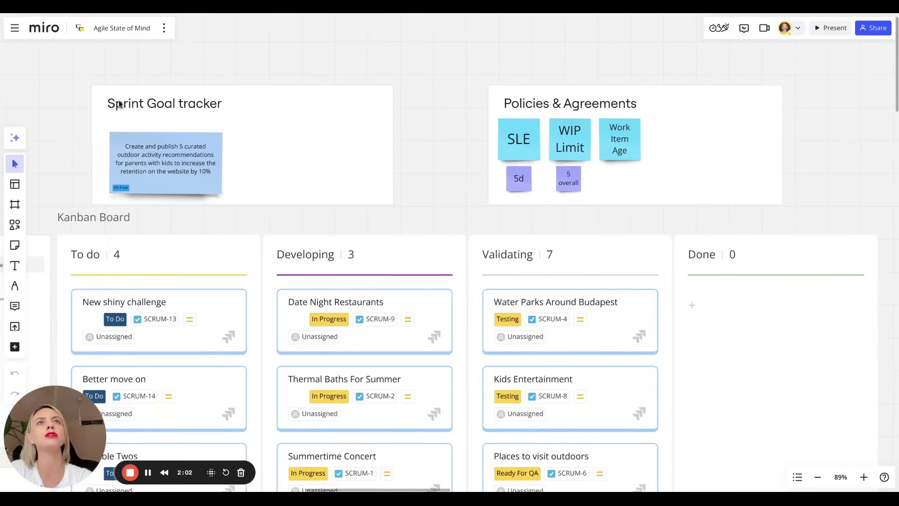
click(178, 161)
drag(179, 161, 249, 153)
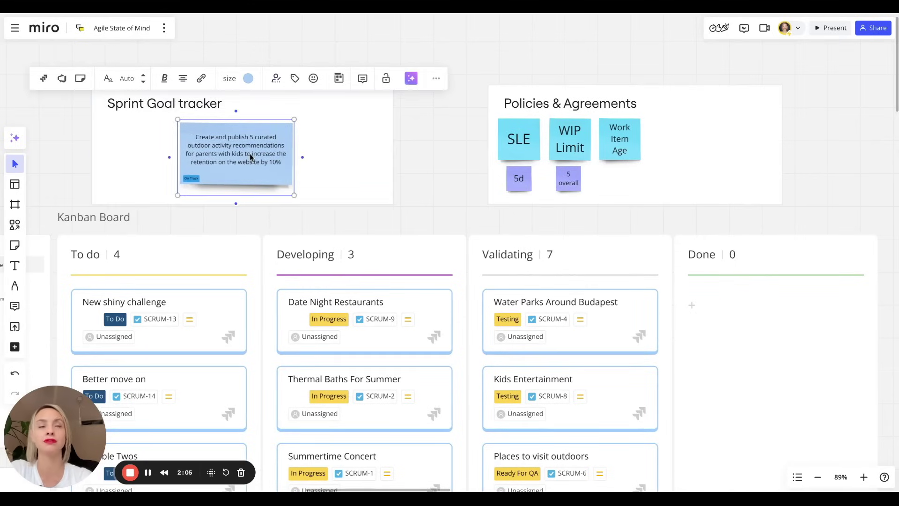
click(328, 165)
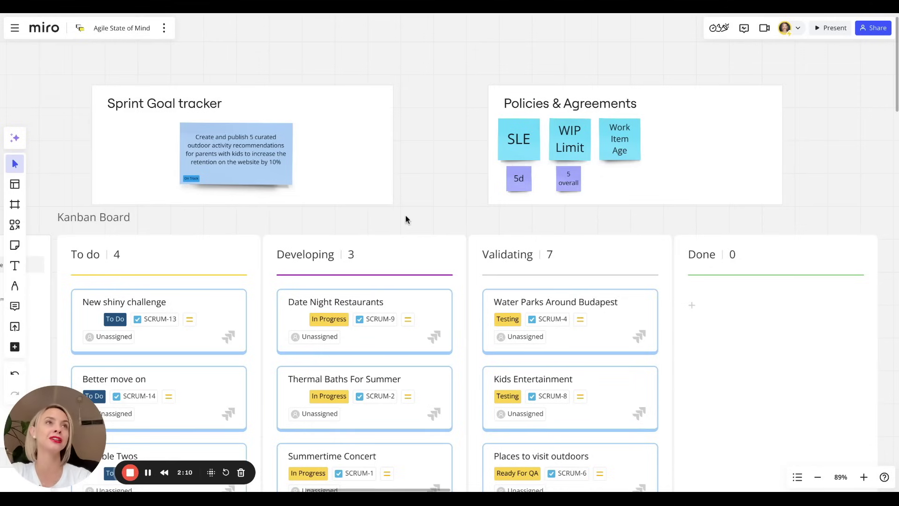
scroll(406, 216, right, 5)
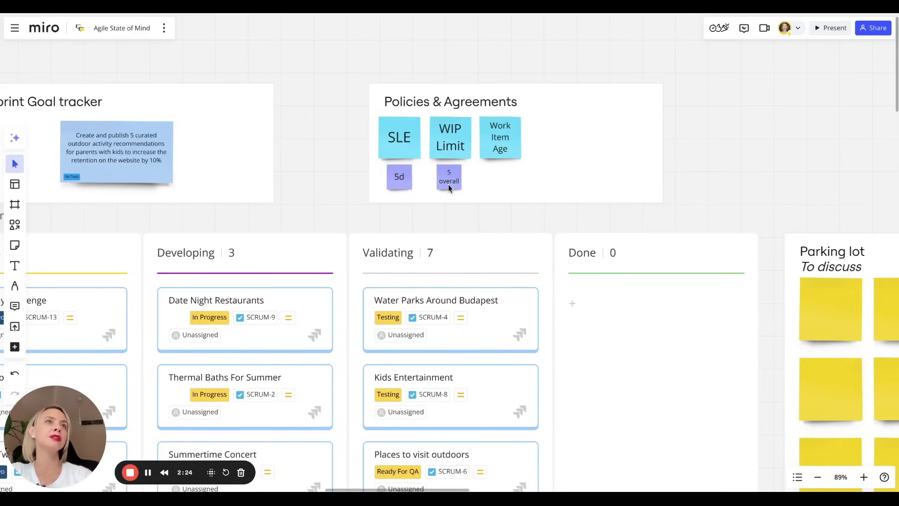
scroll(367, 281, down, 5)
scroll(367, 281, left, 5)
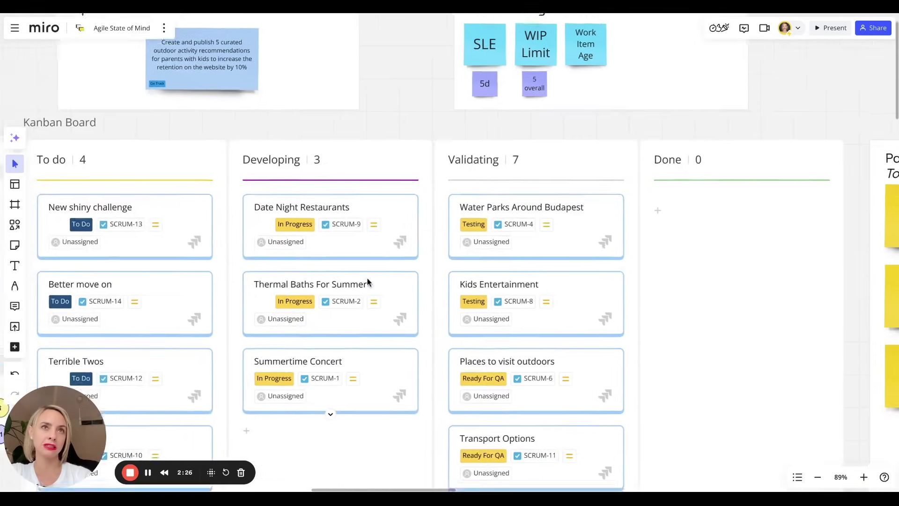
scroll(367, 279, down, 2)
scroll(367, 279, left, 2)
scroll(367, 279, right, 5)
scroll(367, 279, up, 4)
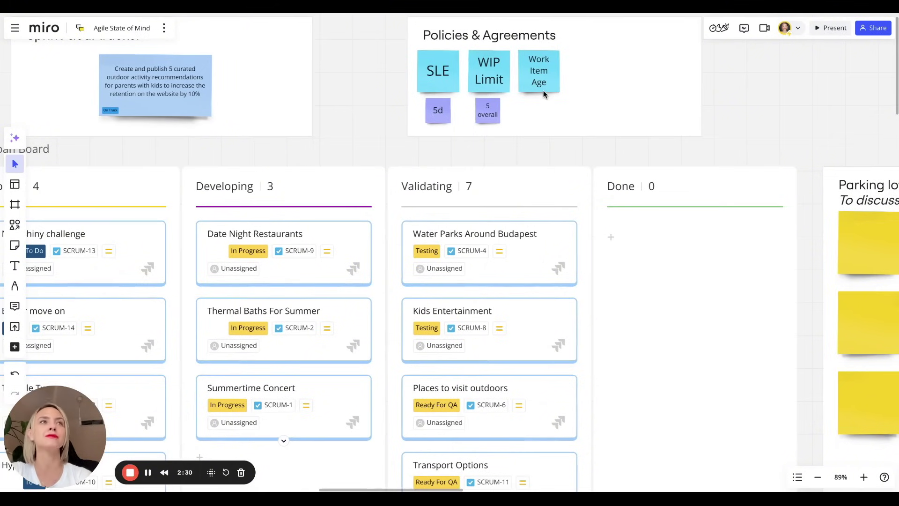
scroll(542, 91, down, 3)
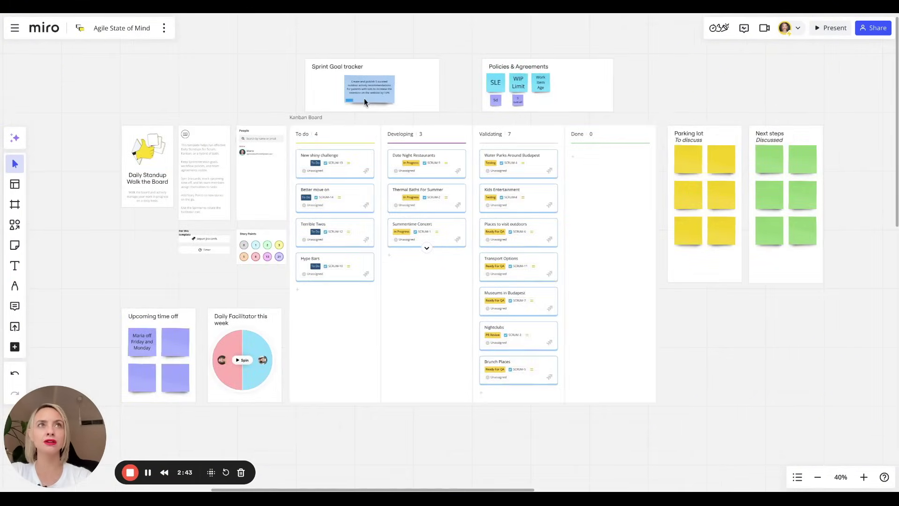
Step: Add story-point chips to the To do cards: Better move on 2, Terrible Twos 3, Hype Bars 21
scroll(364, 98, up, 5)
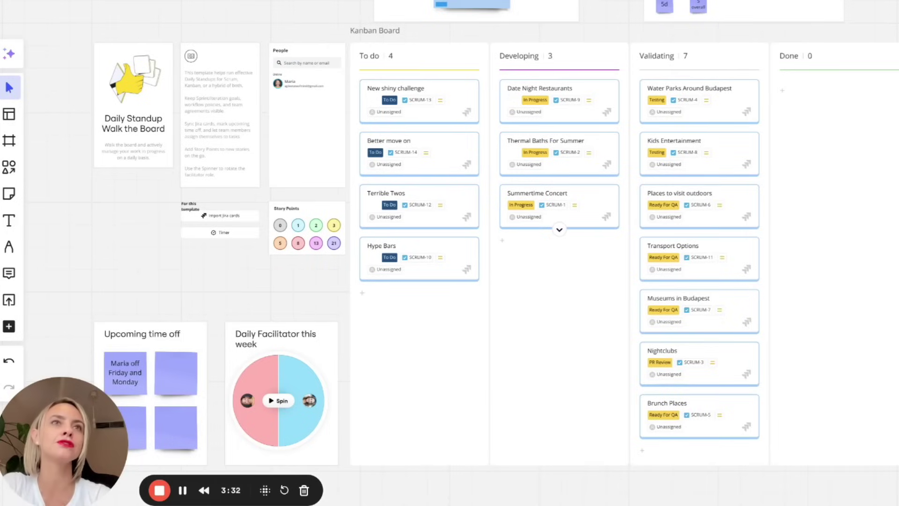
scroll(450, 253, up, 5)
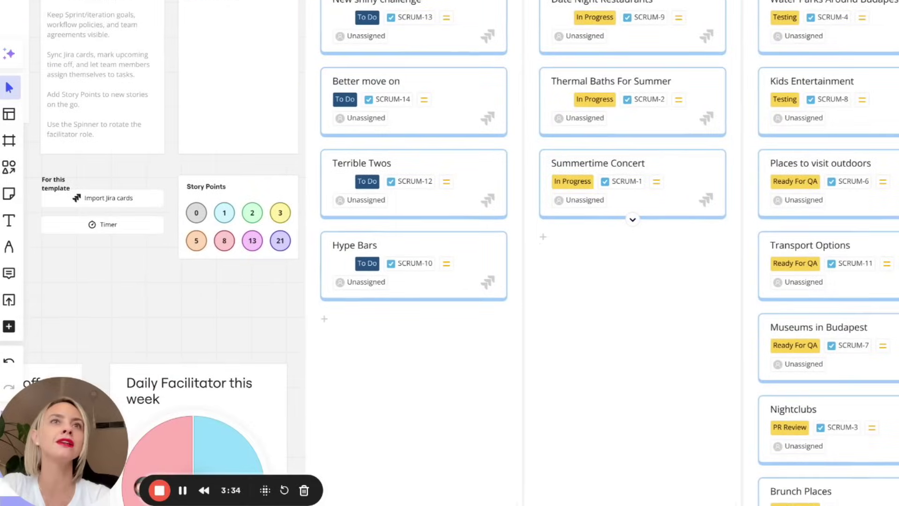
click(448, 195)
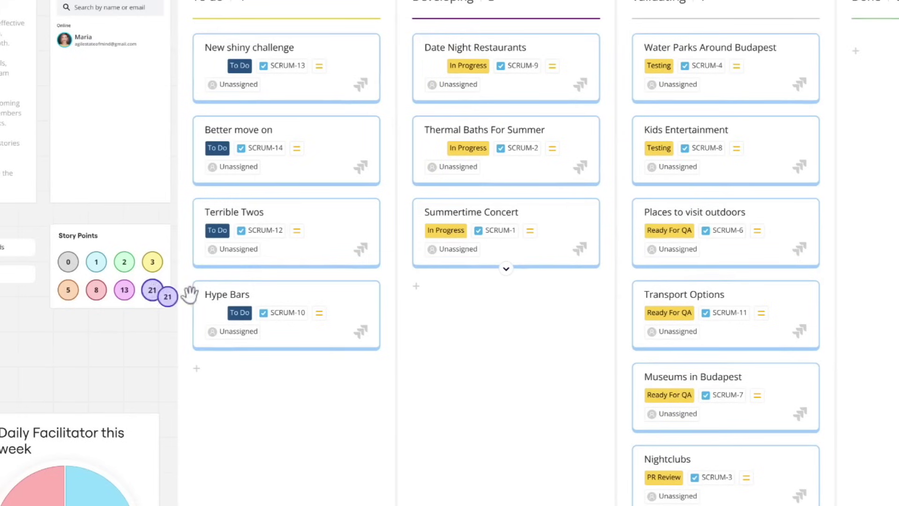
drag(124, 261, 265, 166)
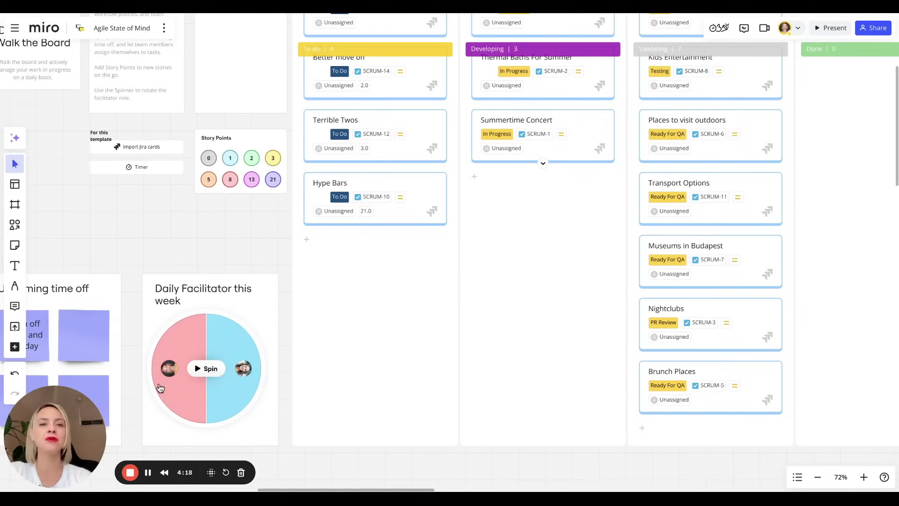
Step: Add the Spinner tool via a 'spinner' search and place a new wheel below the board
click(14, 347)
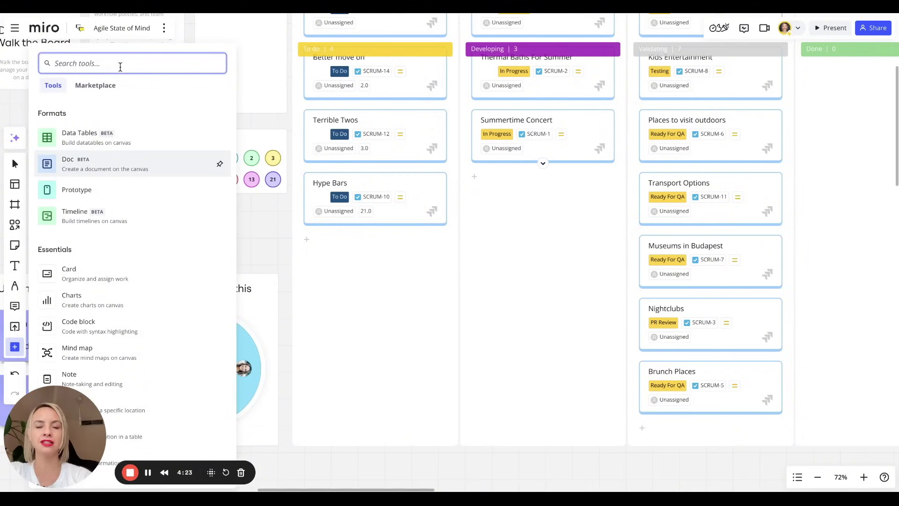
text(spinner)
click(80, 115)
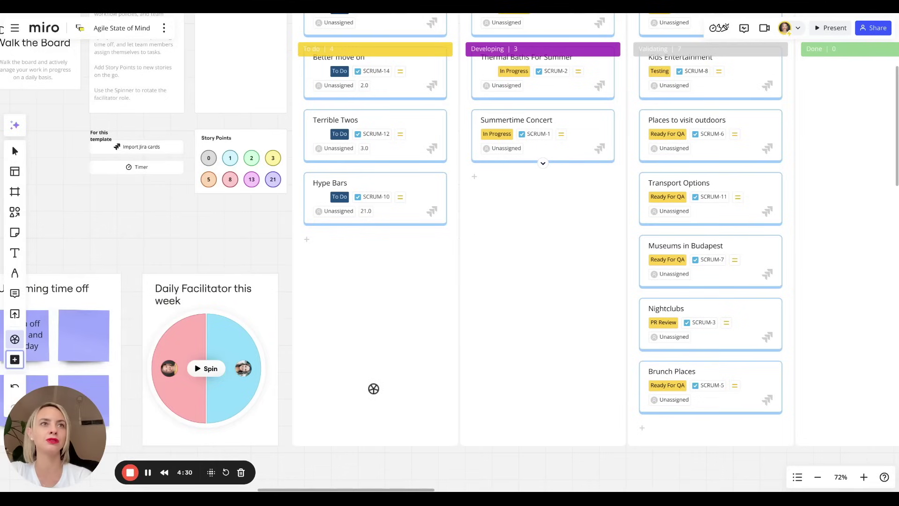
scroll(363, 462, down, 5)
click(205, 403)
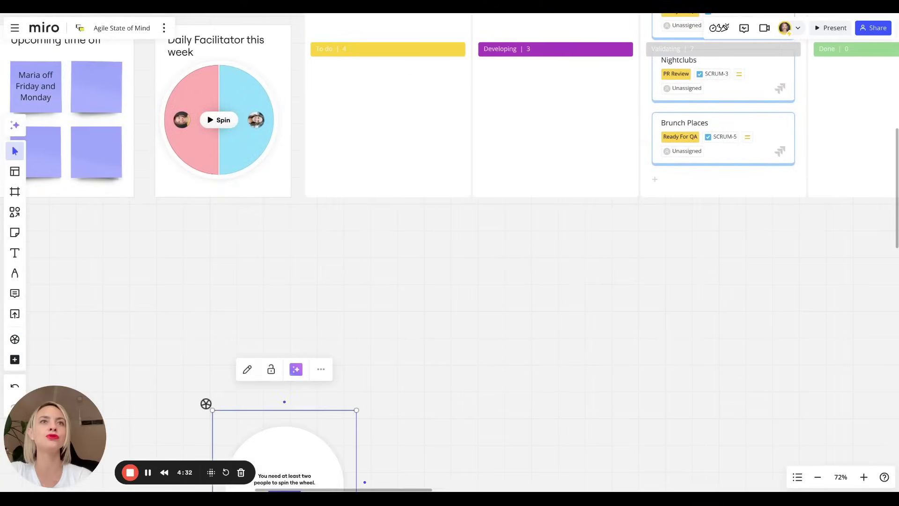
scroll(309, 387, down, 3)
Step: Look over the spinner's item types, then spin the Daily Facilitator wheel
click(277, 366)
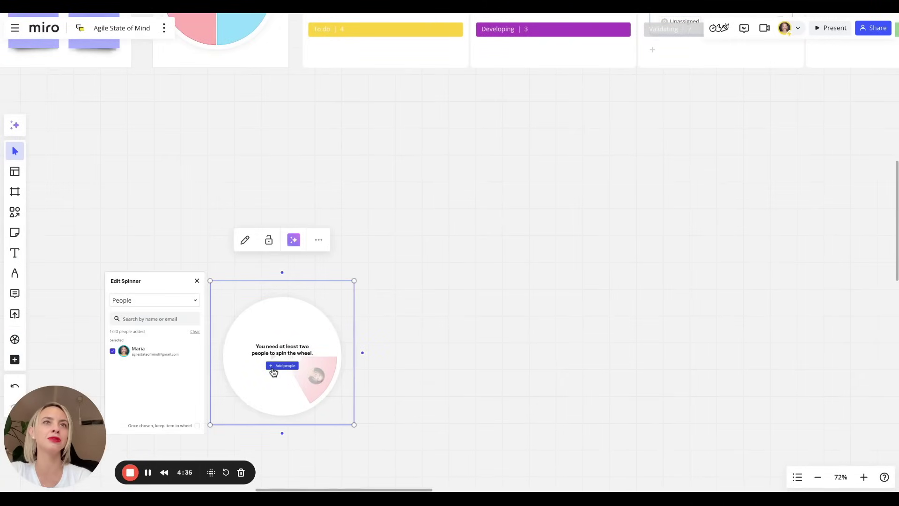
click(155, 300)
click(179, 217)
scroll(179, 217, up, 5)
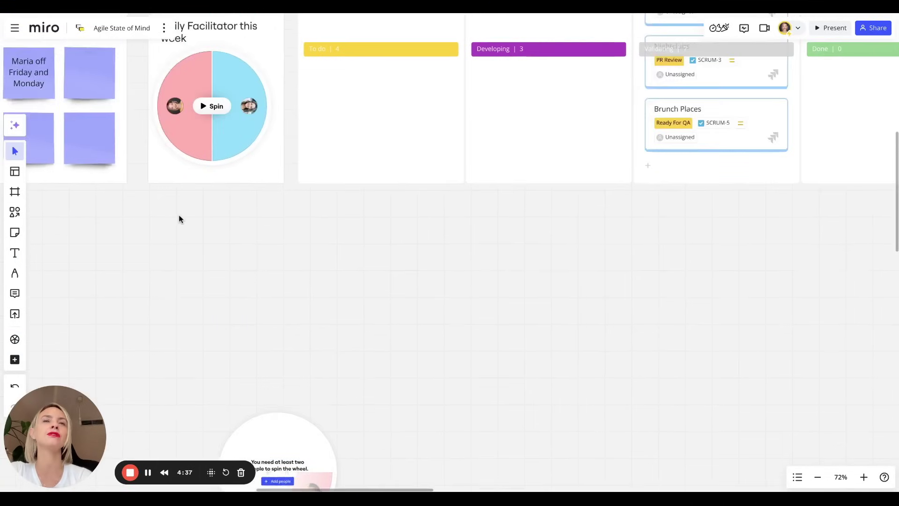
scroll(179, 216, up, 1)
click(206, 265)
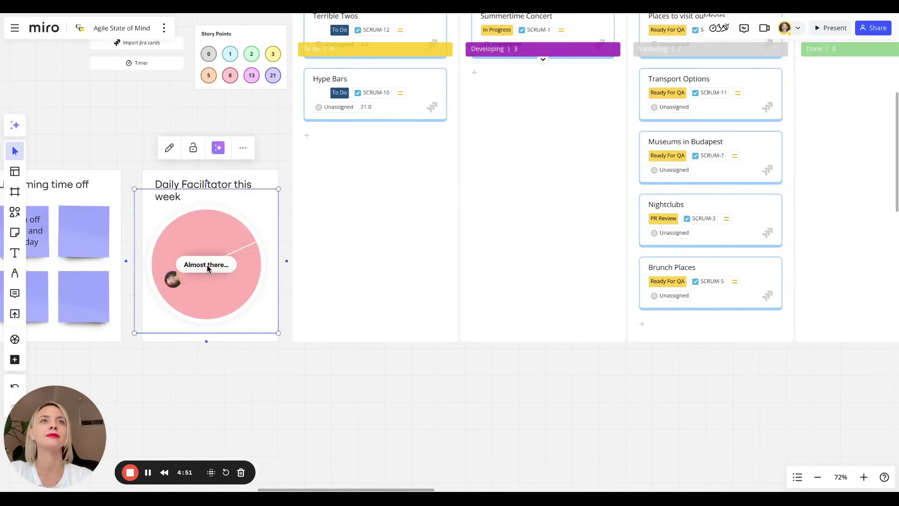
click(300, 346)
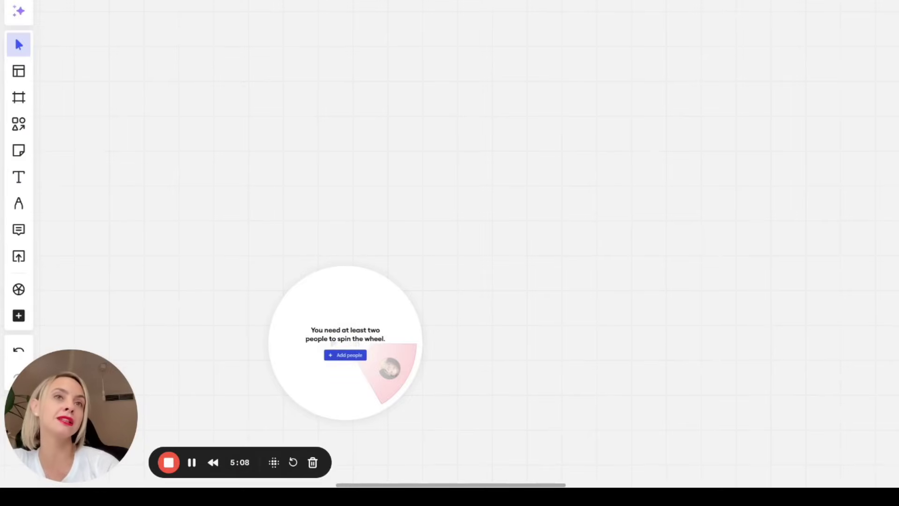
Step: Switch the new spinner to custom items named Escape Room and Laser Tag
click(345, 355)
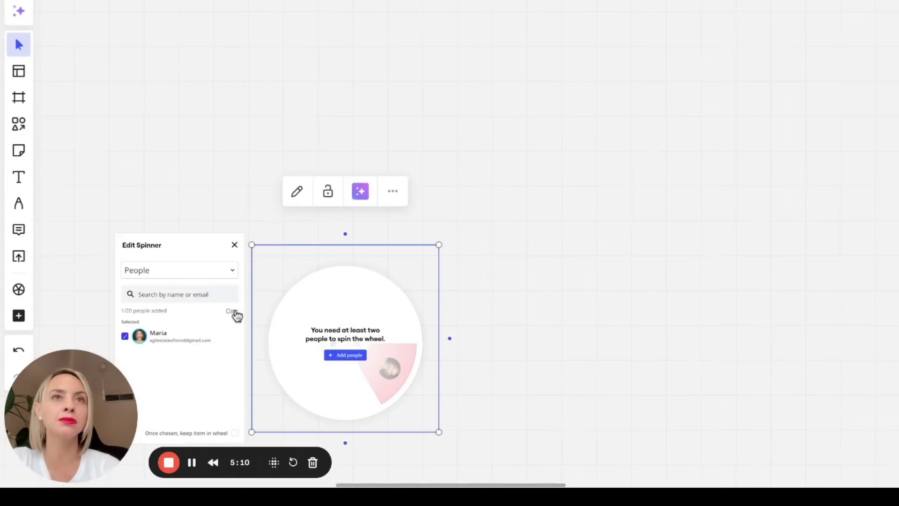
click(196, 274)
click(189, 303)
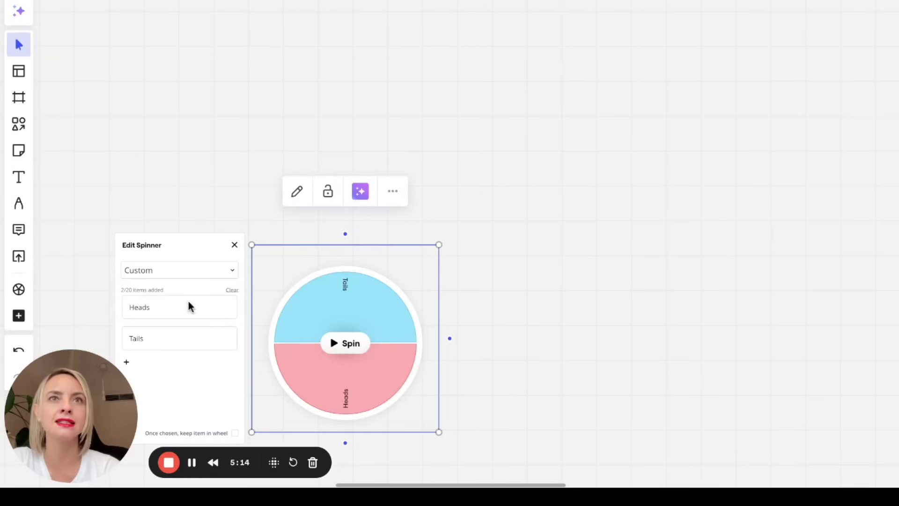
click(163, 304)
click(164, 305)
key(ctrl+a)
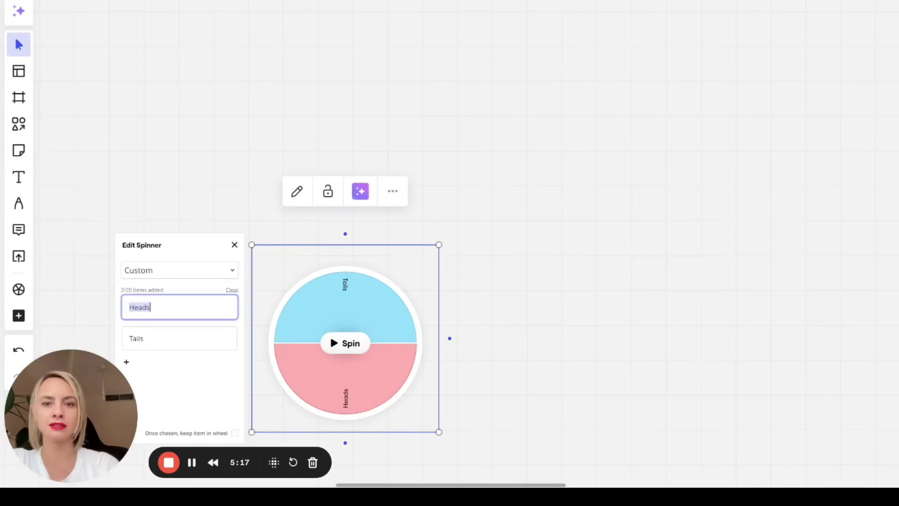
text(Esc)
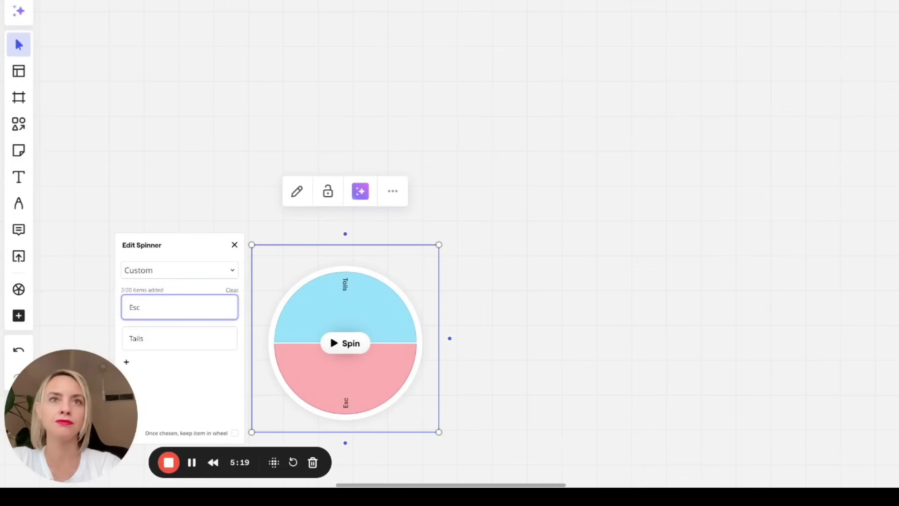
text(ape Room)
key(Tab)
text(L)
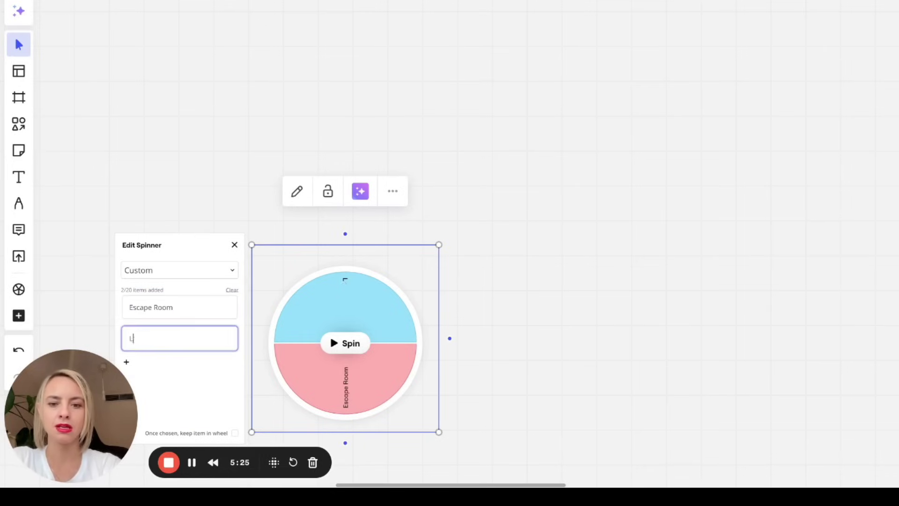
text(aser T)
Step: Spin the new Escape Room / Laser Tag wheel, which lands on Laser Tag
click(341, 345)
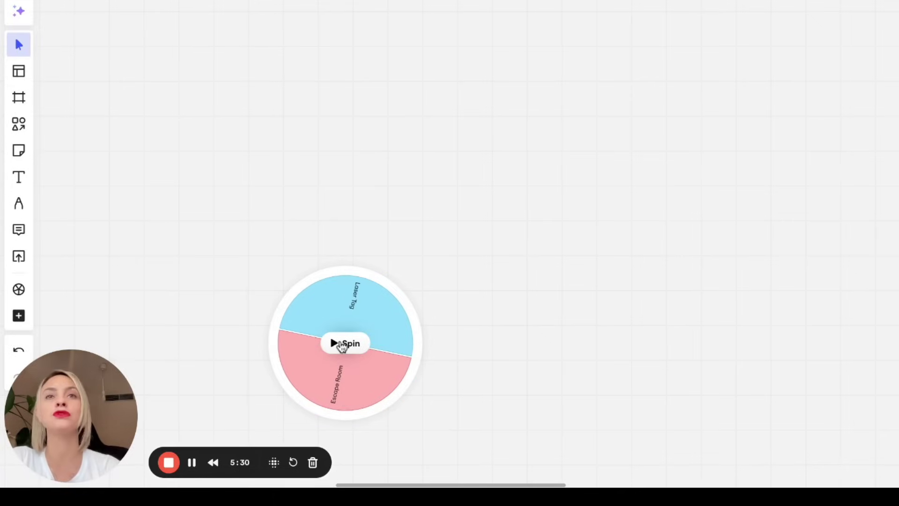
click(341, 345)
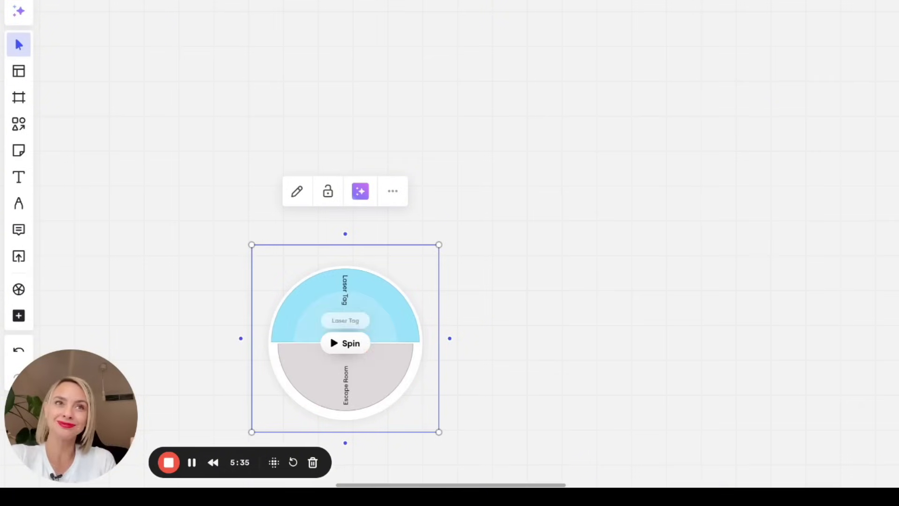
click(224, 333)
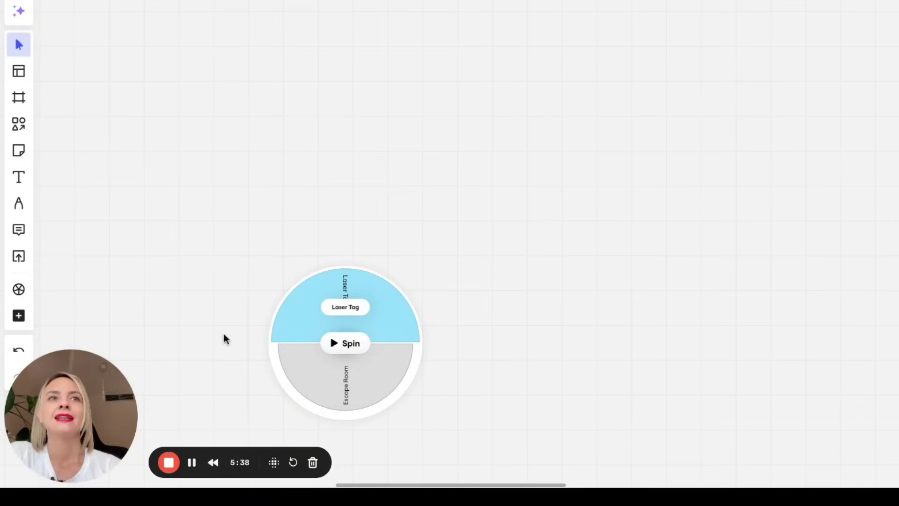
scroll(221, 335, down, 3)
Step: Drag a team member's avatar from the People widget onto the Better move on card
scroll(220, 337, up, 1)
scroll(220, 343, up, 5)
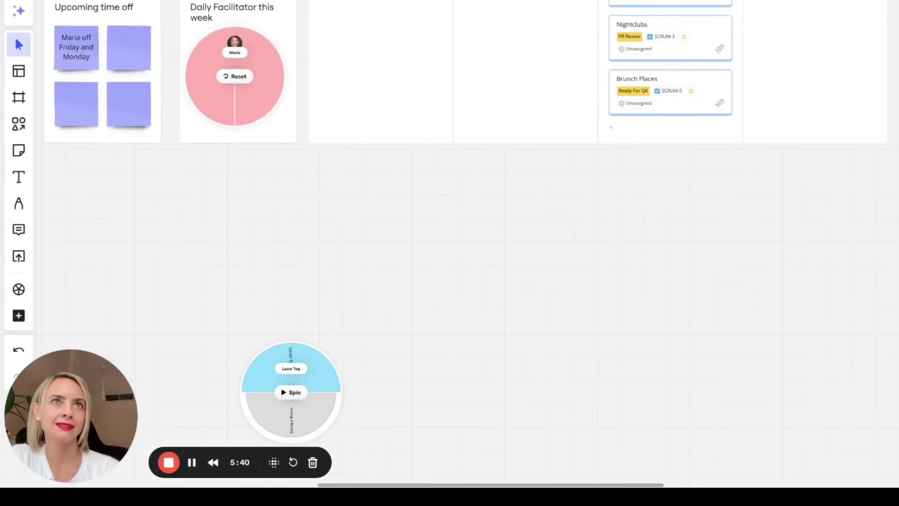
scroll(479, 243, up, 1)
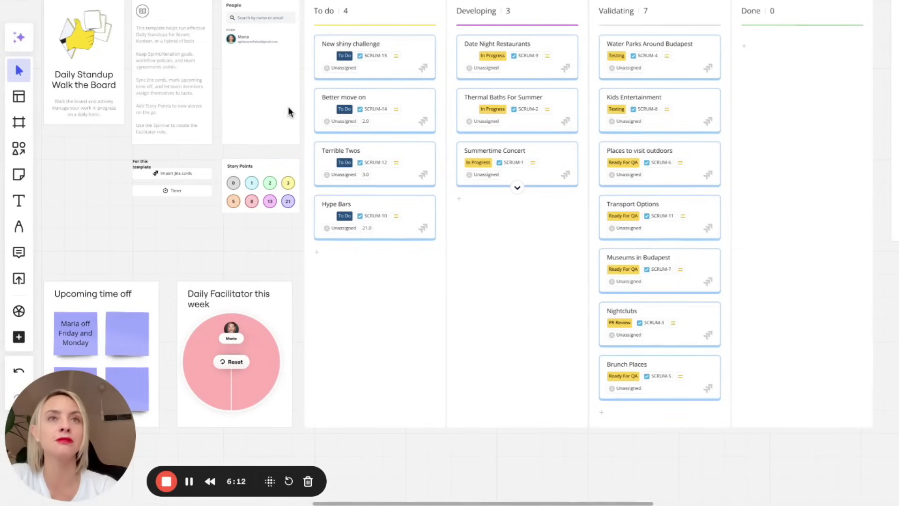
drag(230, 38, 388, 94)
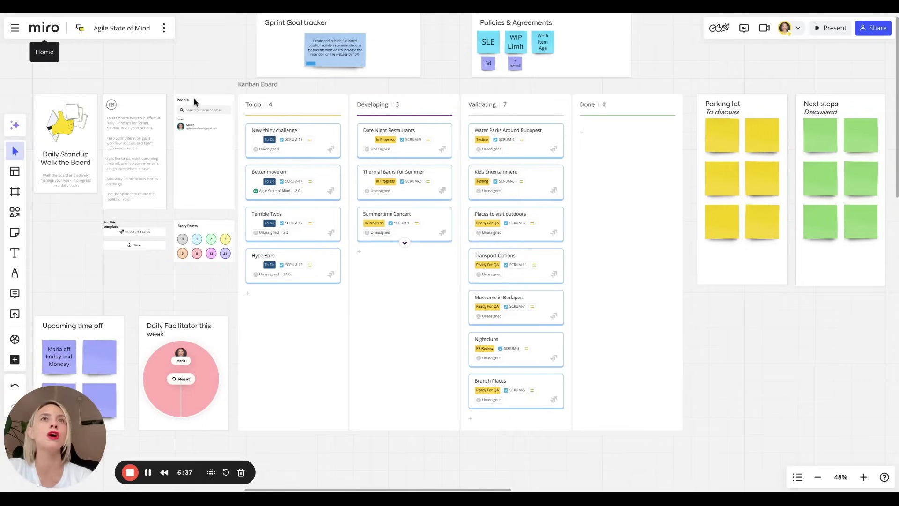
click(197, 102)
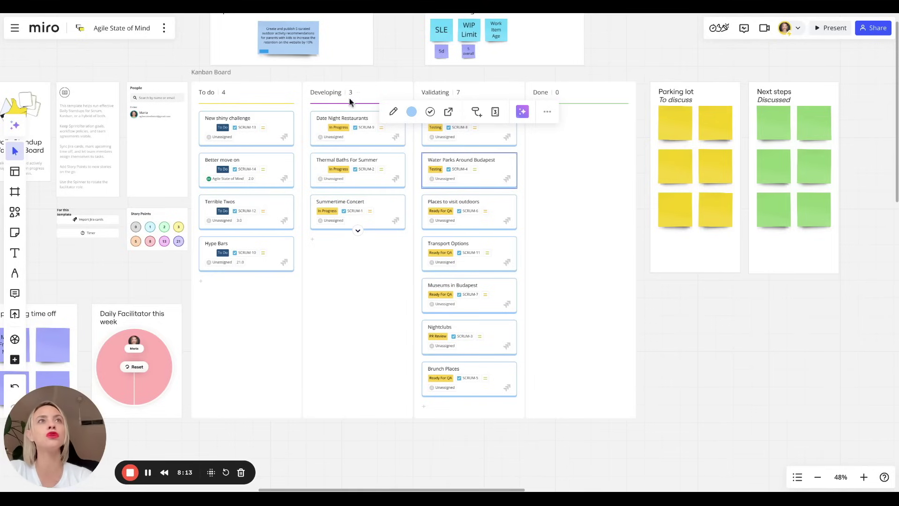
Step: Select the Kanban board with Water Parks Around Budapest now below Kids Entertainment
click(390, 294)
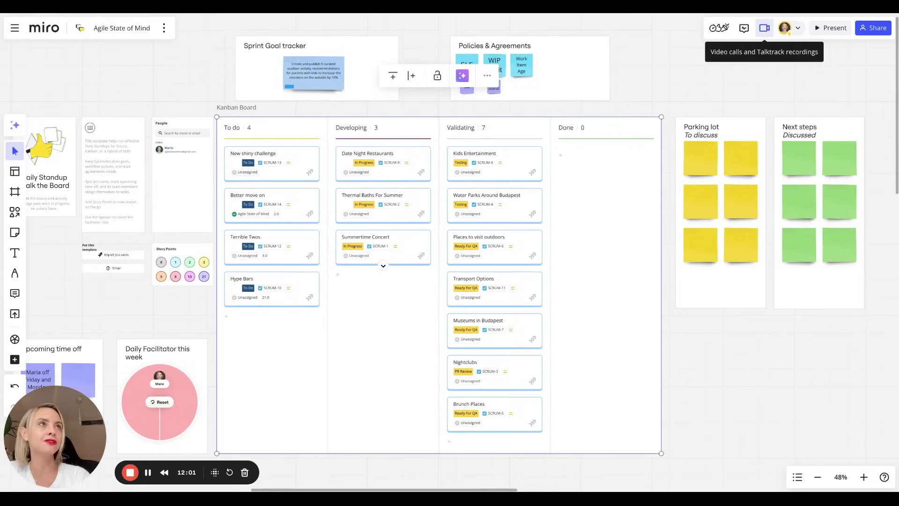
Step: Start a video call on the board and join muted with the camera on
click(765, 28)
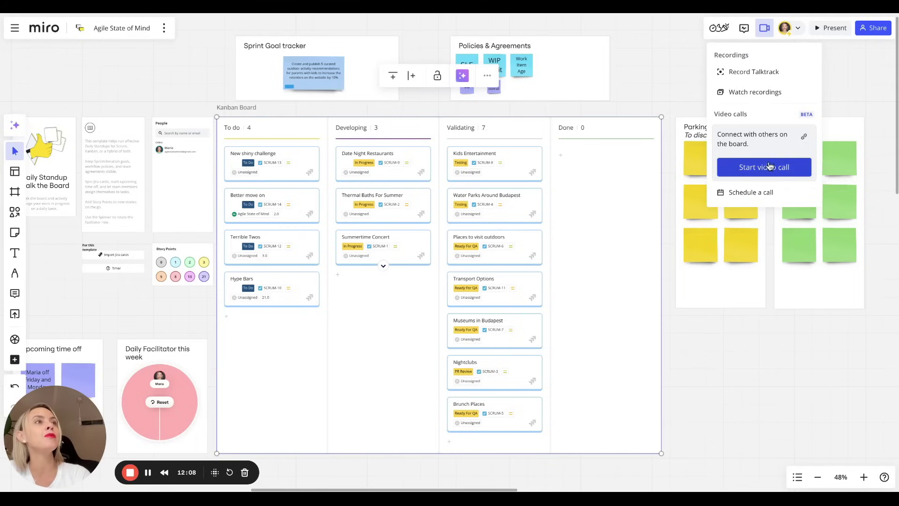
click(751, 171)
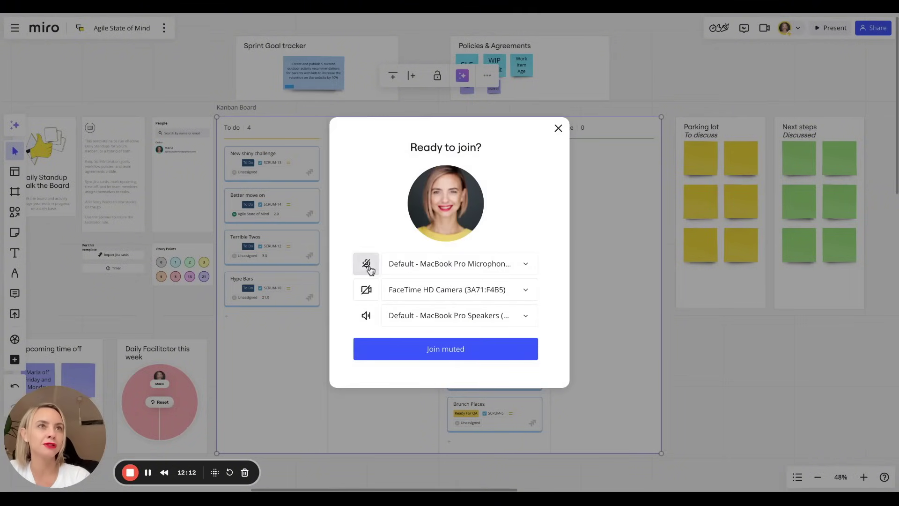
click(366, 289)
click(447, 349)
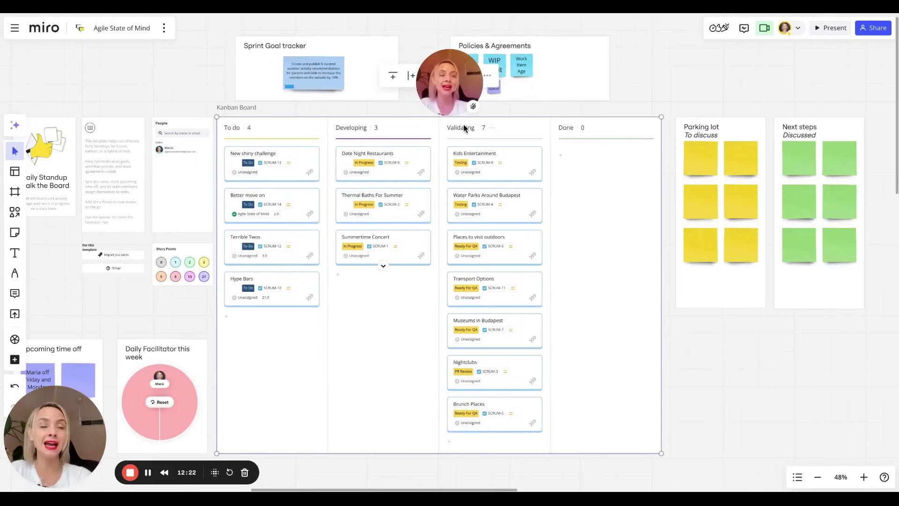
Step: Move the participants' video bubbles over the To do column
mouse_move(419, 83)
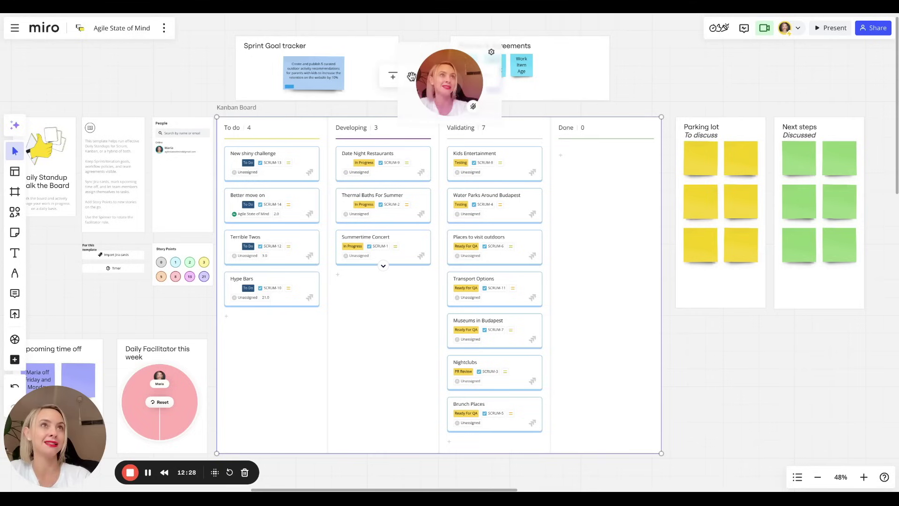
mouse_move(473, 79)
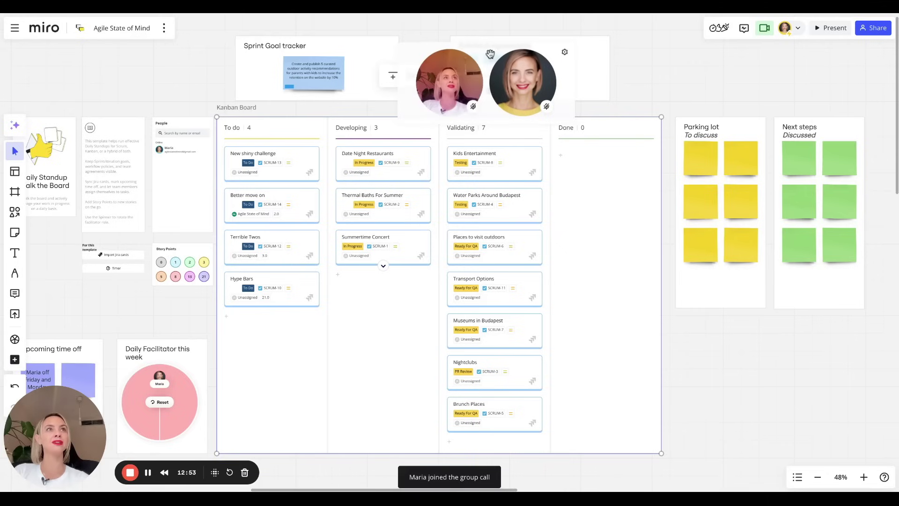
drag(482, 53, 164, 82)
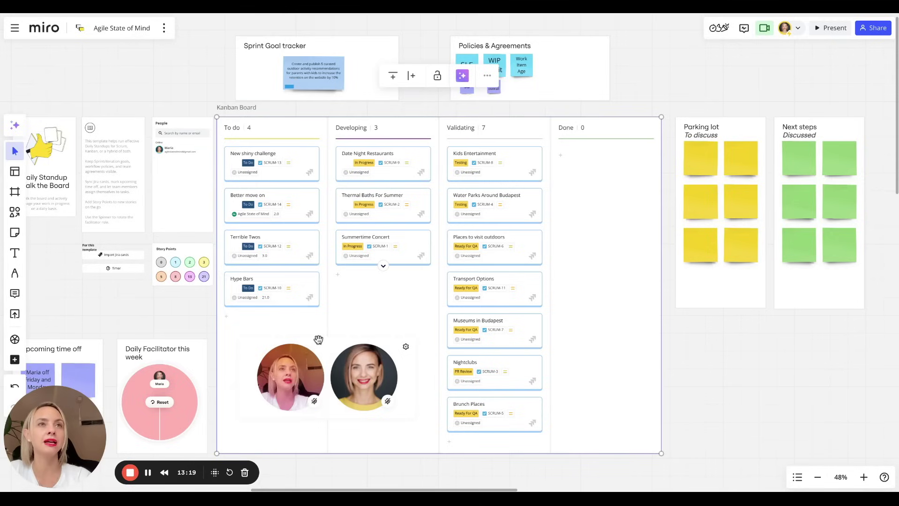
Step: Cycle the first video bubble's filters until it shows the orange-yellow one
click(289, 379)
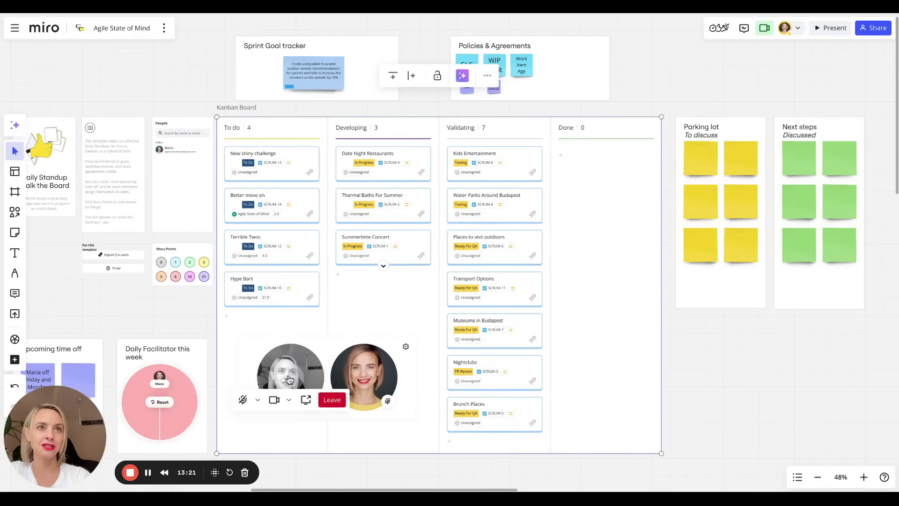
click(289, 379)
click(289, 379)
click(288, 379)
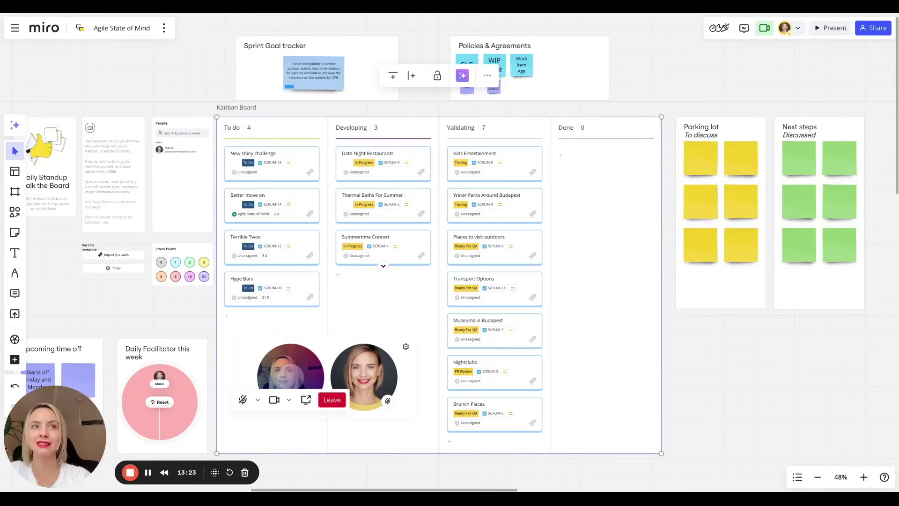
click(289, 379)
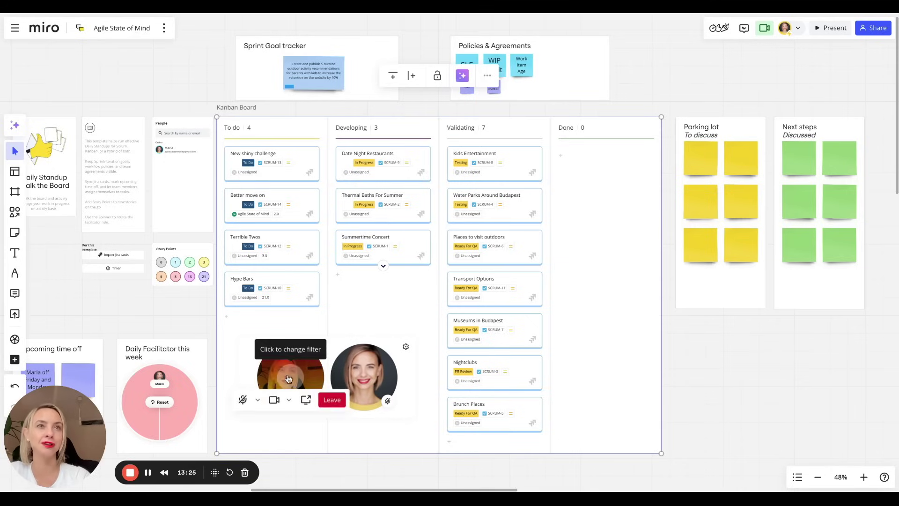
Step: Stack the video bubbles vertically and shrink the stack
click(404, 347)
click(434, 369)
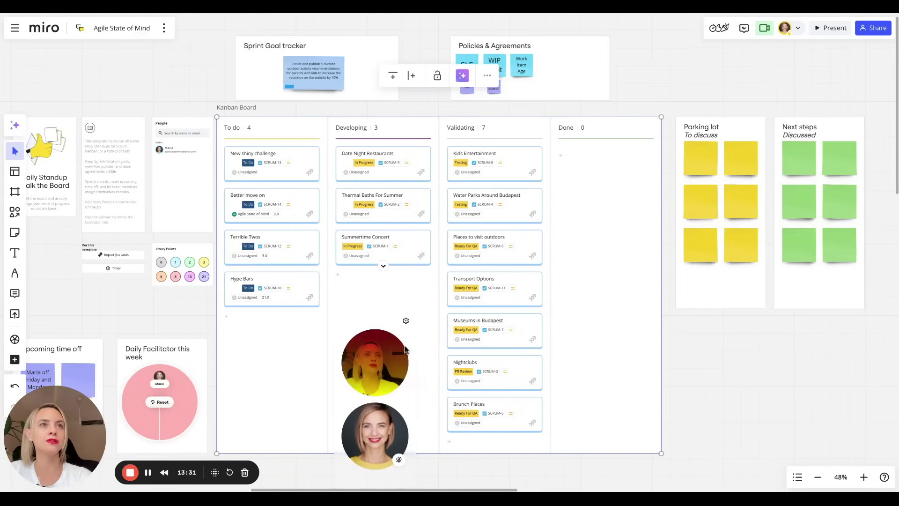
drag(417, 315, 391, 364)
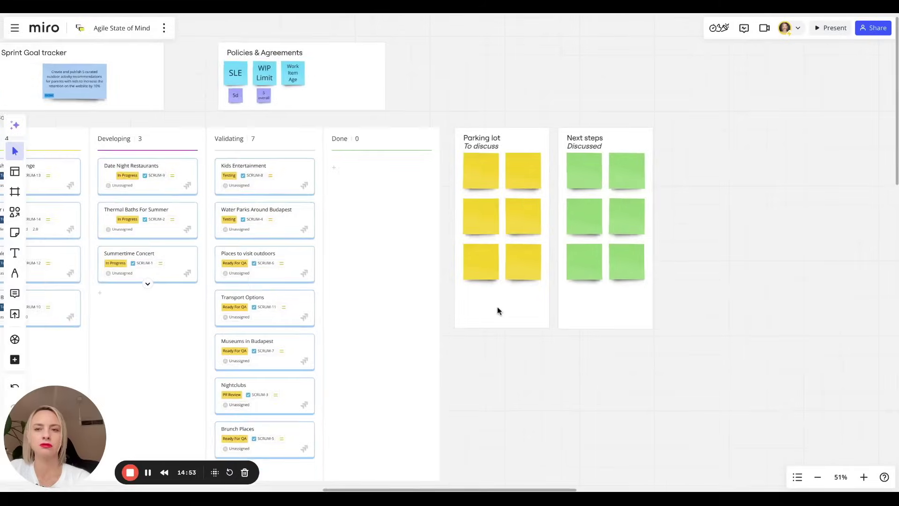
scroll(498, 311, down, 2)
Step: Pan to the Parking lot frame and select each filled-in yellow note in turn
scroll(498, 314, up, 3)
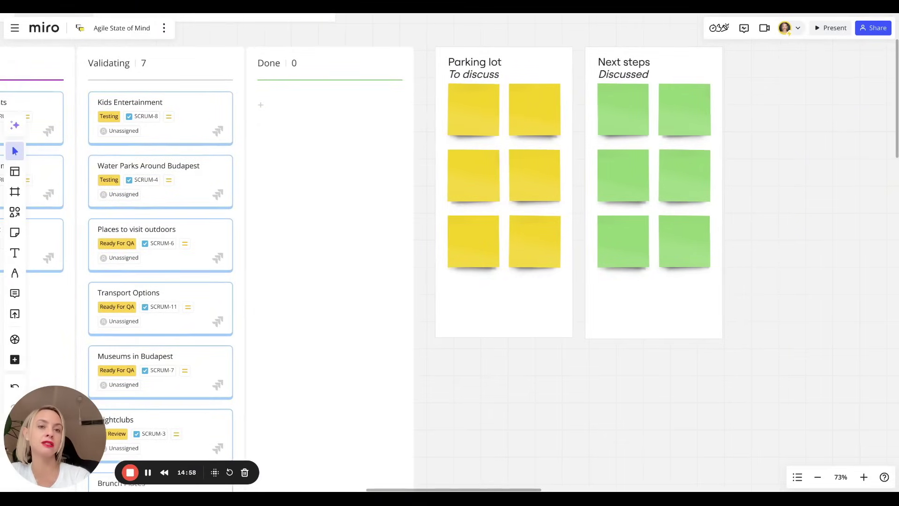
scroll(422, 305, up, 3)
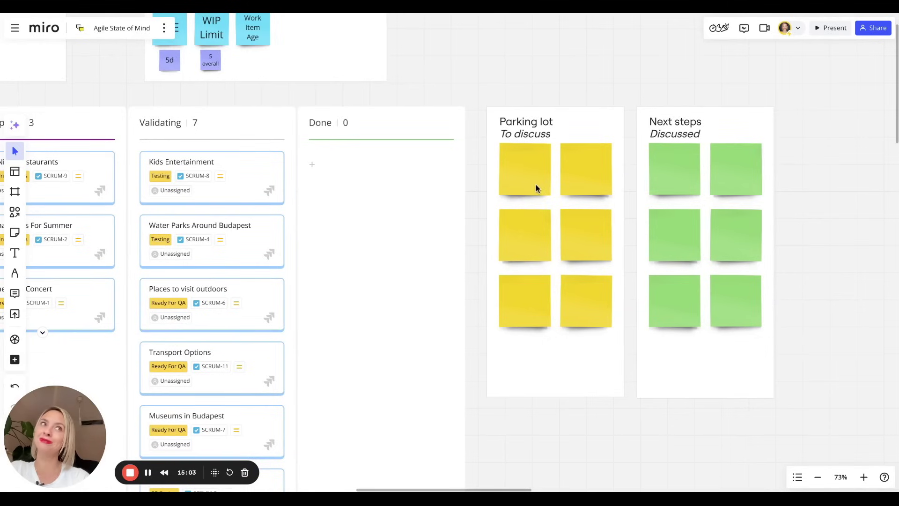
scroll(536, 186, right, 5)
scroll(536, 186, down, 2)
scroll(537, 188, down, 3)
scroll(536, 188, right, 5)
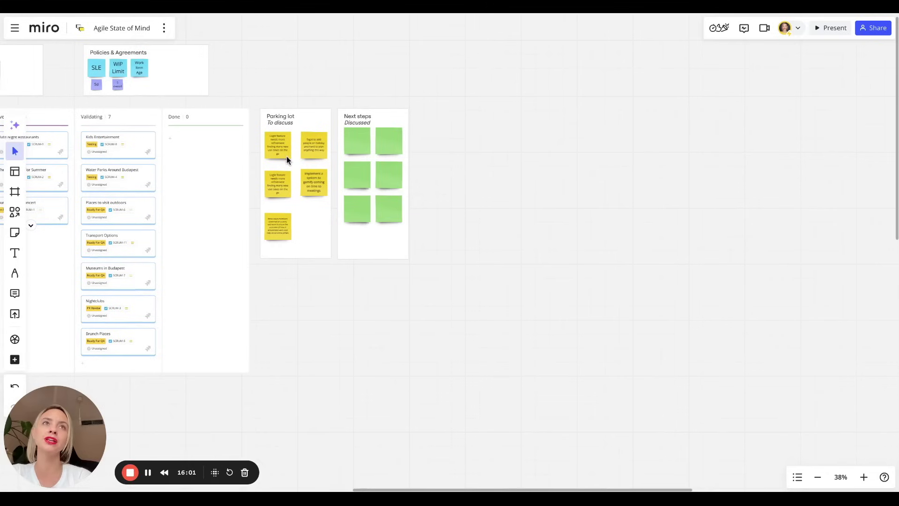
click(286, 159)
click(310, 151)
click(285, 181)
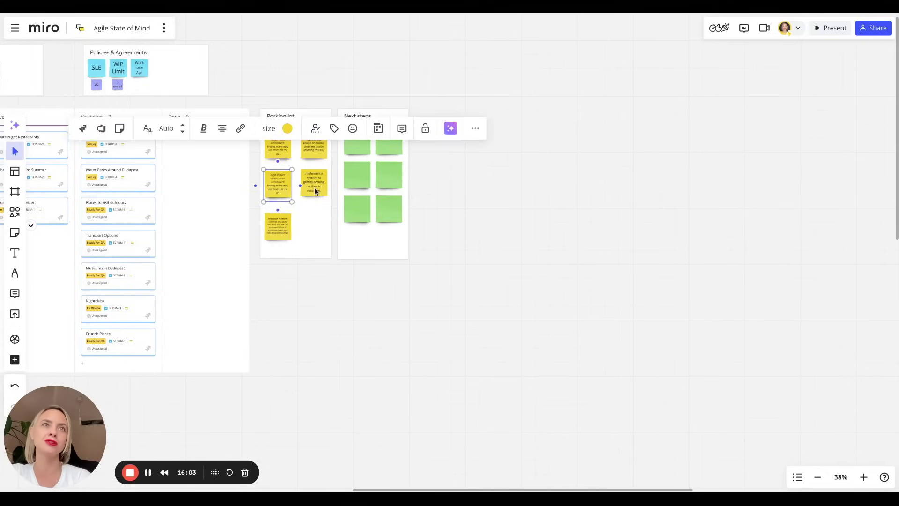
click(279, 218)
click(307, 297)
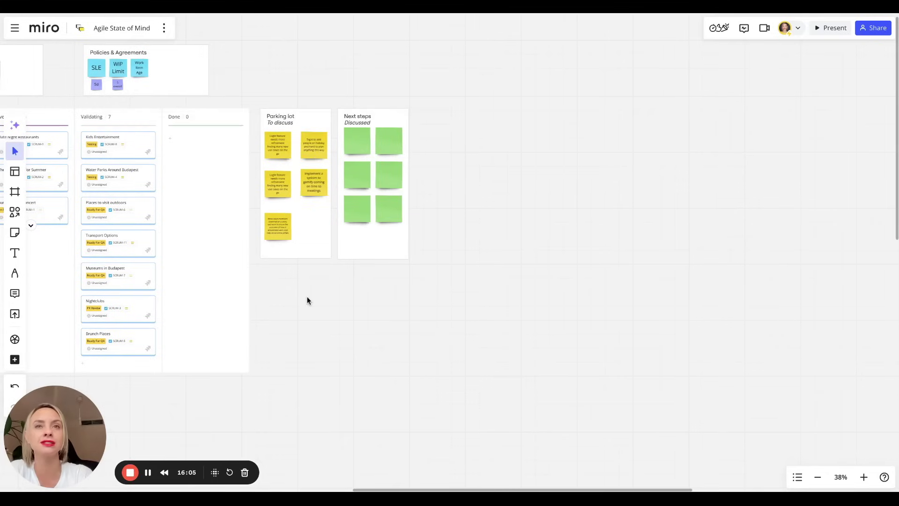
scroll(307, 297, up, 5)
scroll(308, 300, up, 2)
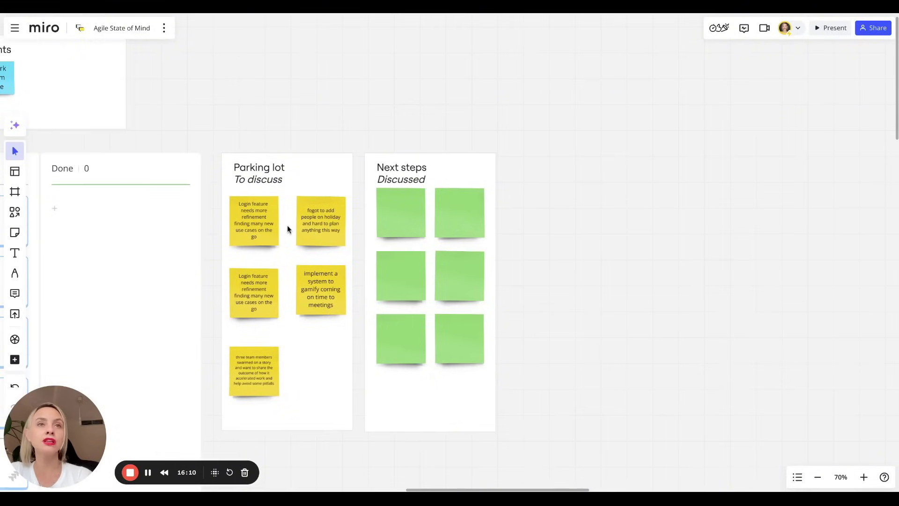
Step: Move the Login feature note back to the Parking lot and select all five Parking lot notes for Miro AI
drag(257, 218, 407, 217)
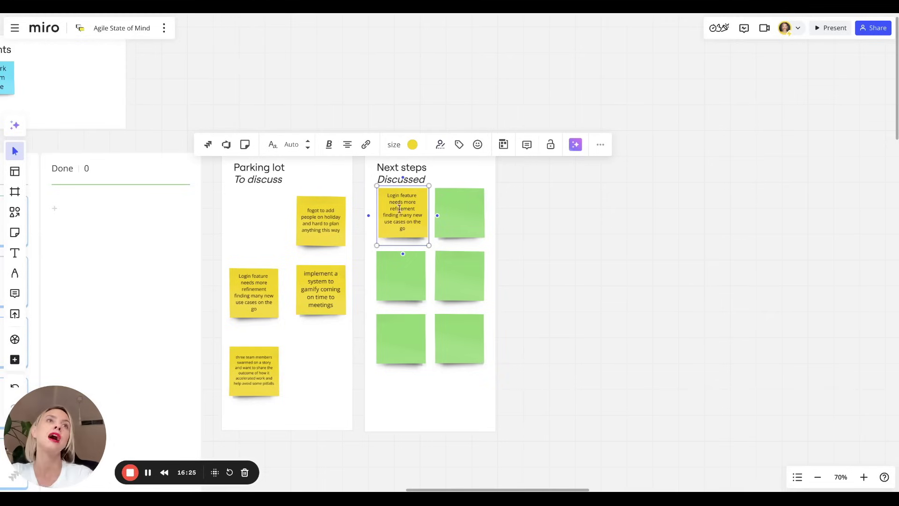
drag(414, 207, 254, 222)
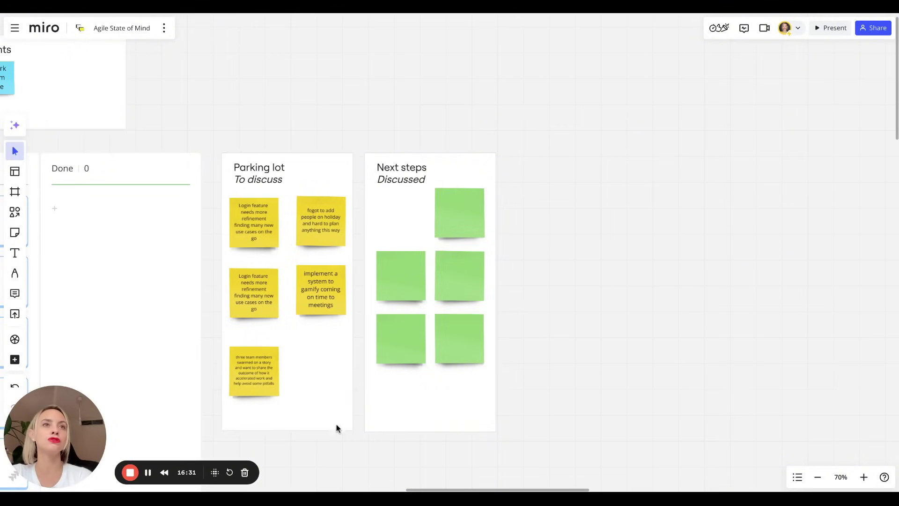
drag(352, 451, 225, 193)
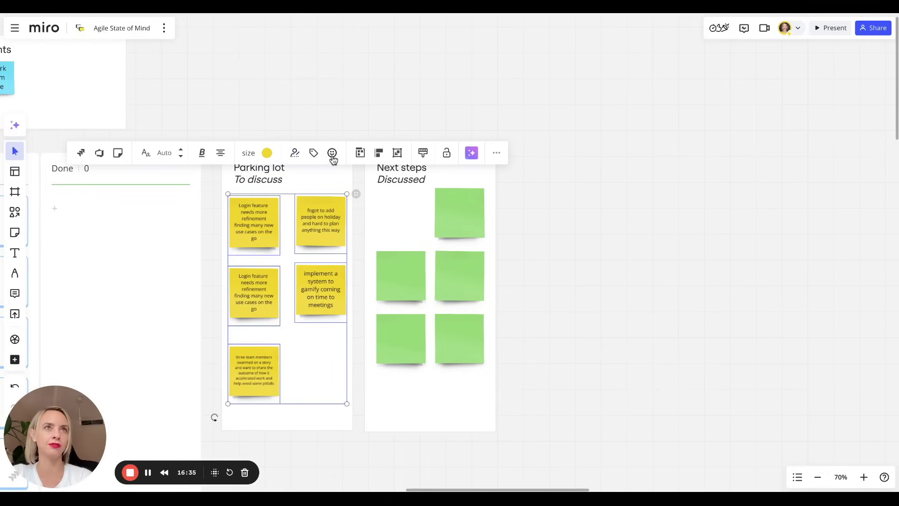
click(471, 152)
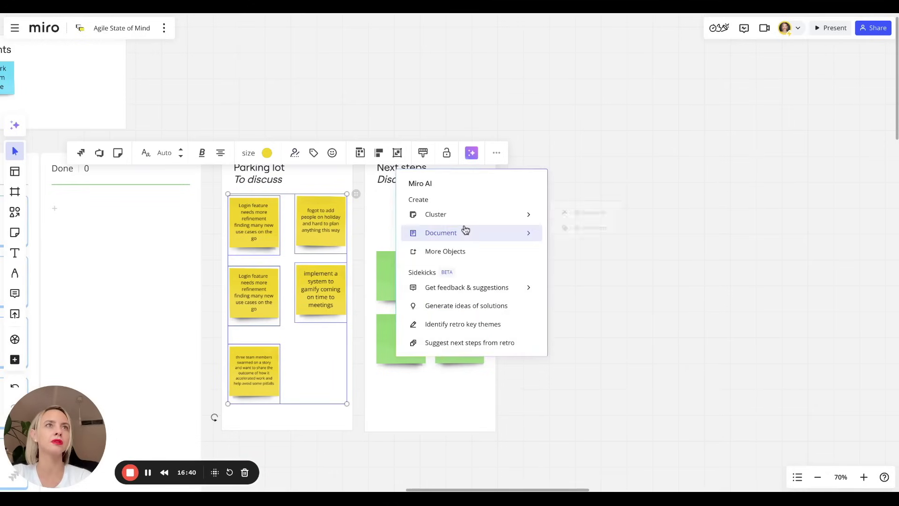
Step: Generate a Summary document with Miro AI from the five selected Parking lot notes
mouse_move(466, 234)
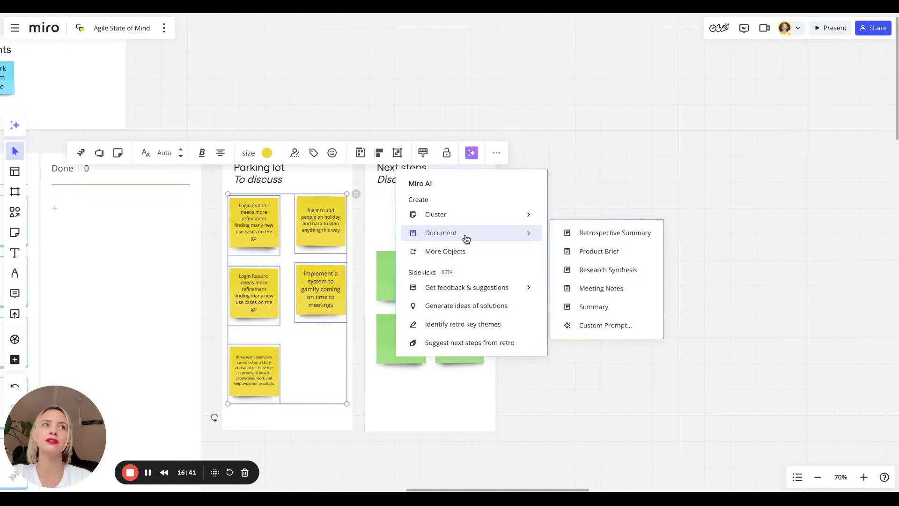
click(580, 306)
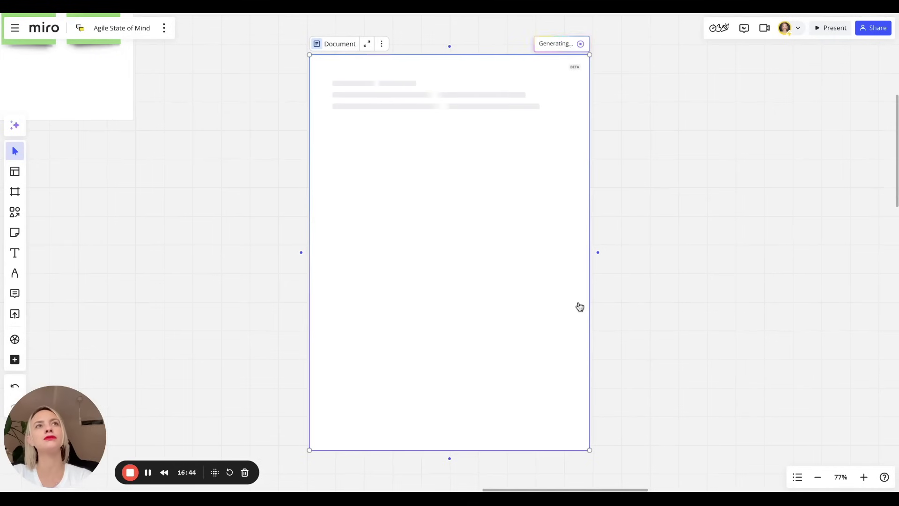